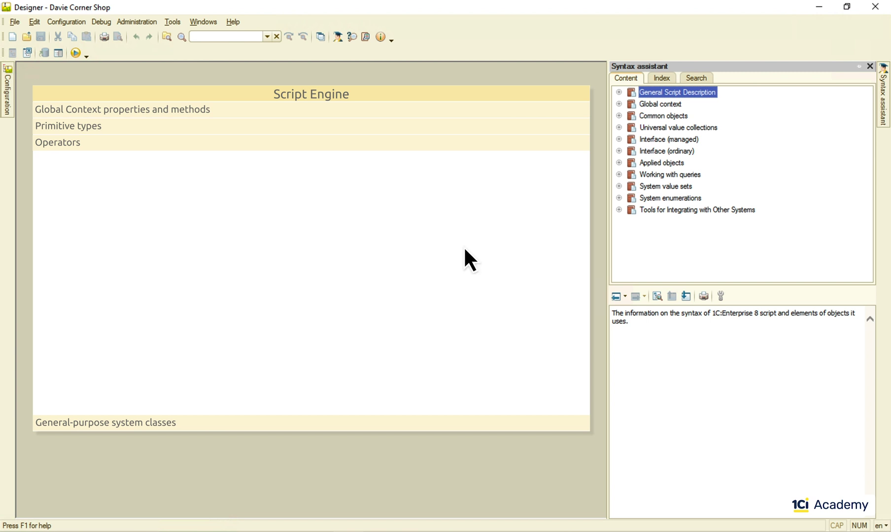
In the Syntax Assistant, expand General Script Description and its Operators and syntax constructions list
left_click(619, 93)
left_click(631, 104)
left_click_drag(868, 136, 868, 139)
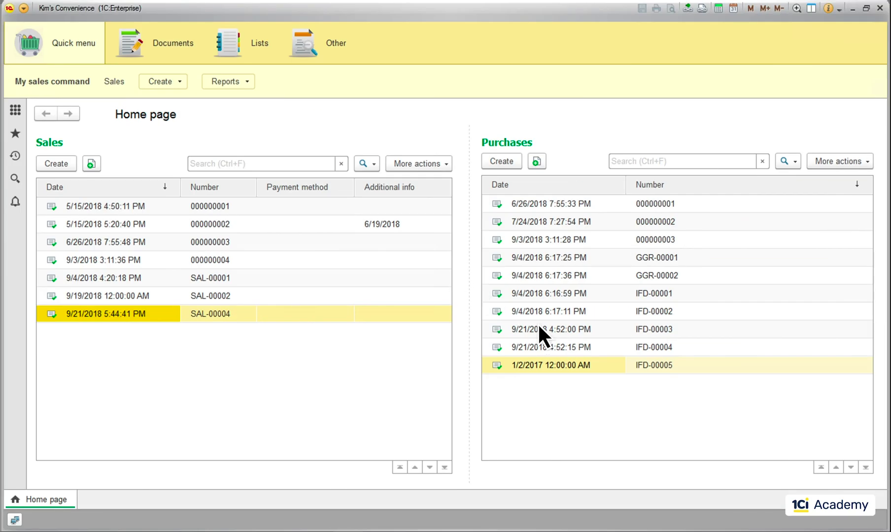
Open purchase IFD-00005, allow manual number editing, and change its number to IMP-00001
double_click(603, 365)
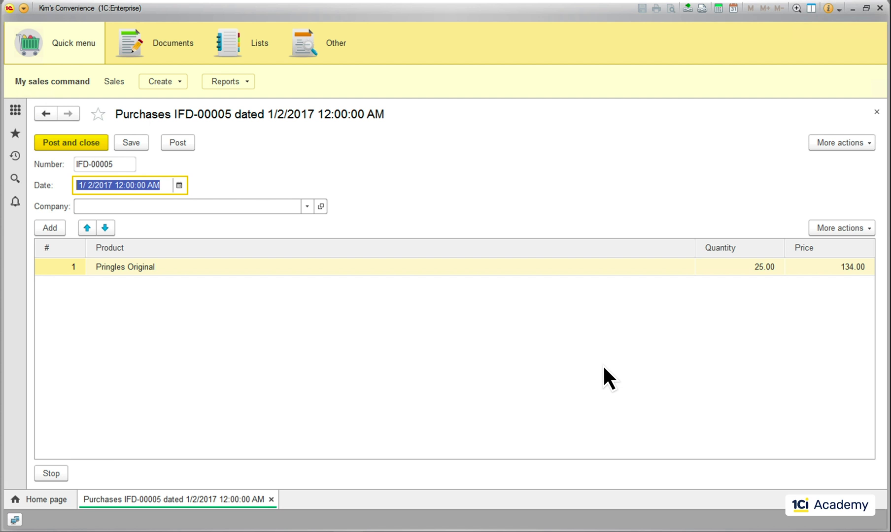
left_click(129, 166)
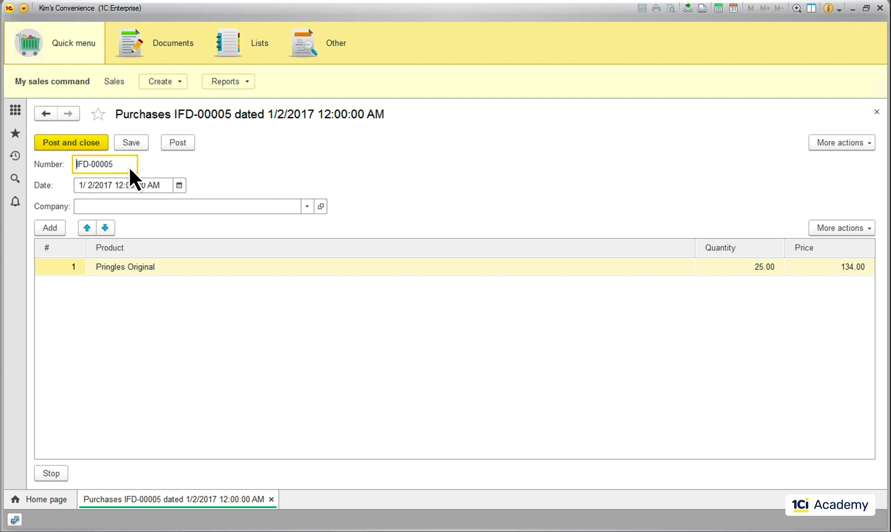
left_click(418, 289)
type("IMP-00005")
key("BackSpace")
type("1")
key("Tab")
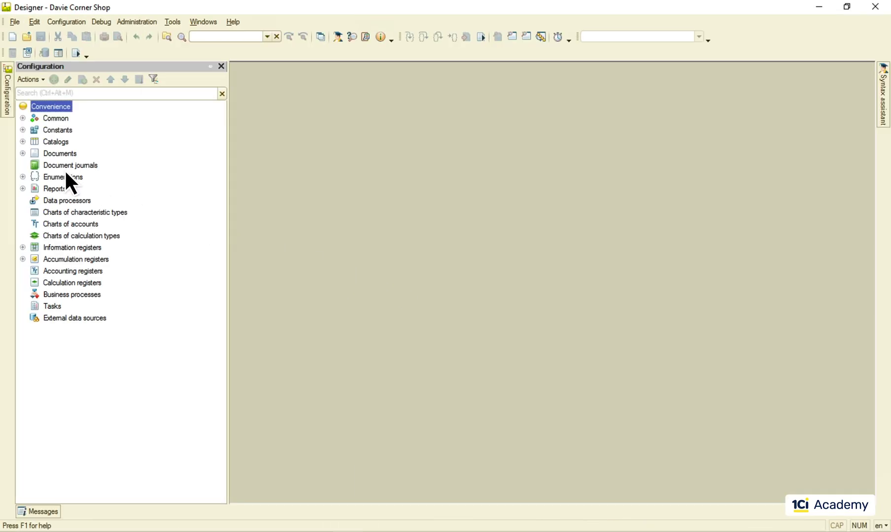
Open the Purchases document object module maximized, with OnSetNewNumber expanded
left_click(23, 154)
right_click(66, 201)
left_click(116, 207)
left_click(34, 121)
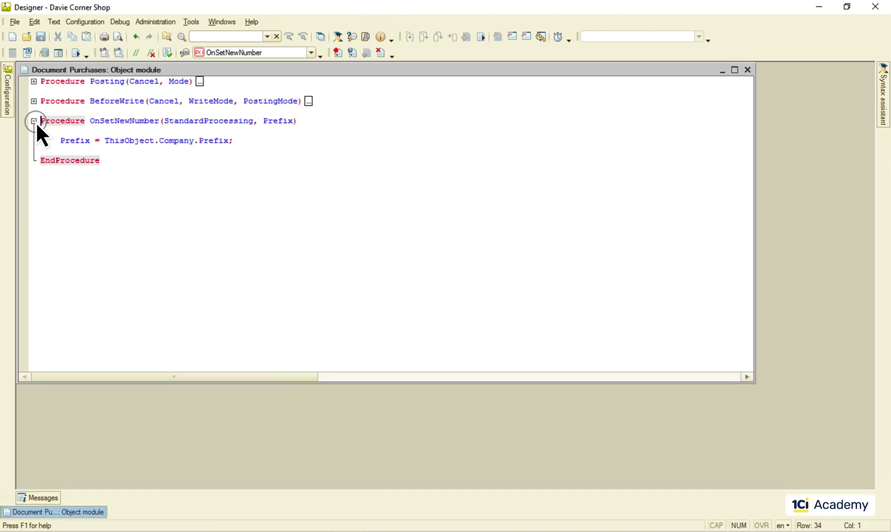
double_click(311, 68)
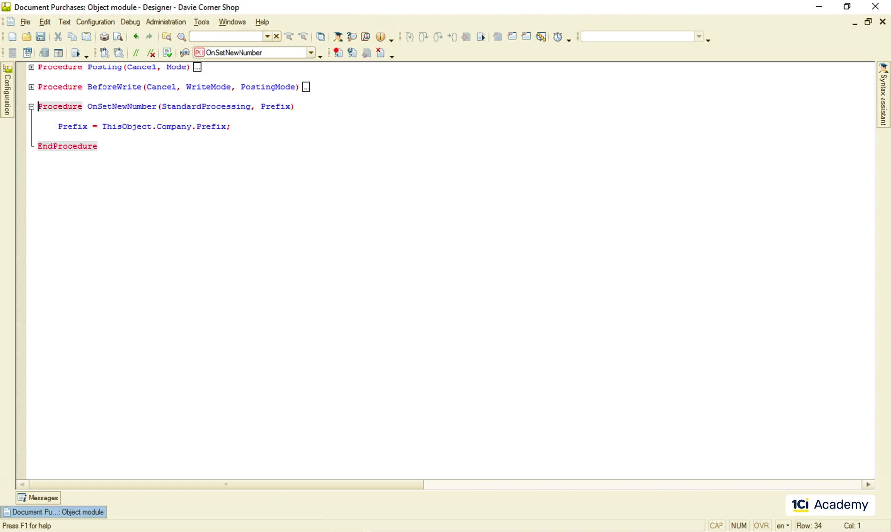
Wrap the Prefix assignment in an If Not ImportFlag Then block
left_click(57, 126)
key("Return")
key("Up")
type("If Not ImportFlag Then")
key("Down")
key("Home")
key("Tab")
Add an Else branch setting Prefix = "IMP-", close with EndIf, and remove the extra blank line
key("End")
key("Return")
type("Else \tEndIf;")
key("Return")
key("Up")
key("Up")
key("End")
key("Return")
type("Prefix = \"IMP-\";")
key("Down")
key("Home")
key("Home")
key("Delete")
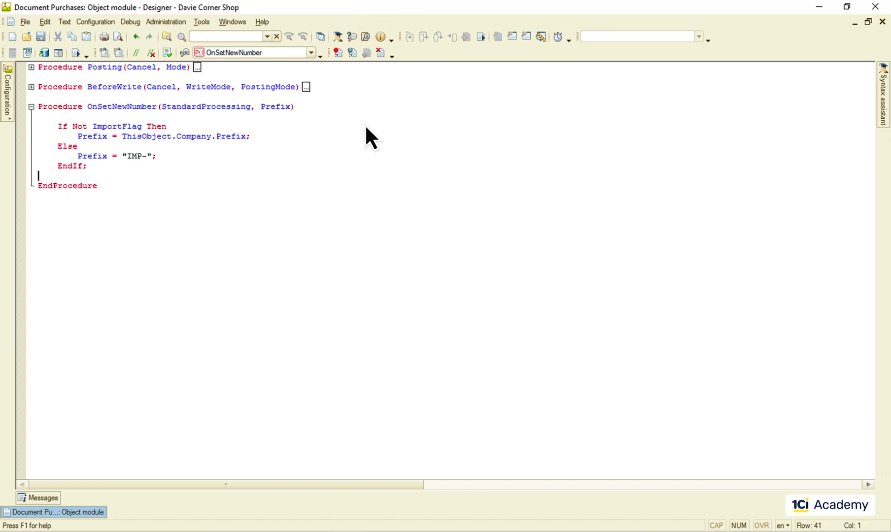
left_click(8, 102)
left_click(34, 201)
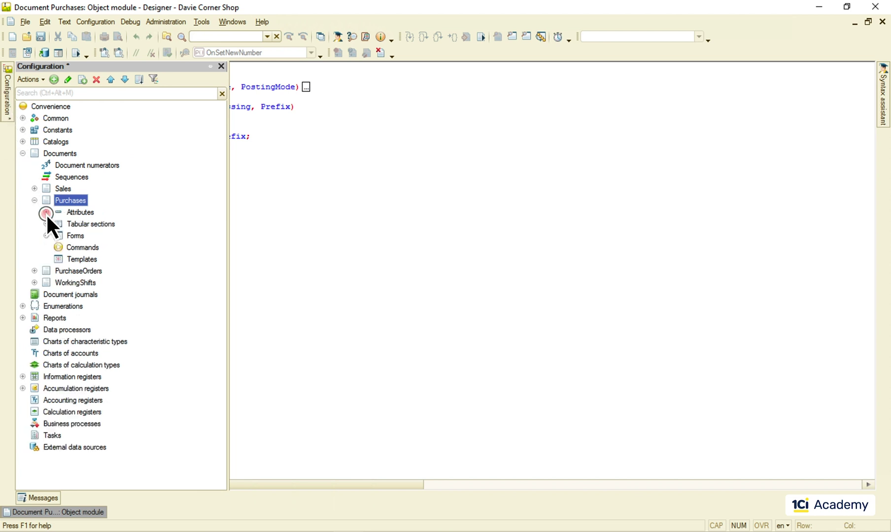
left_click(46, 212)
left_click(85, 213)
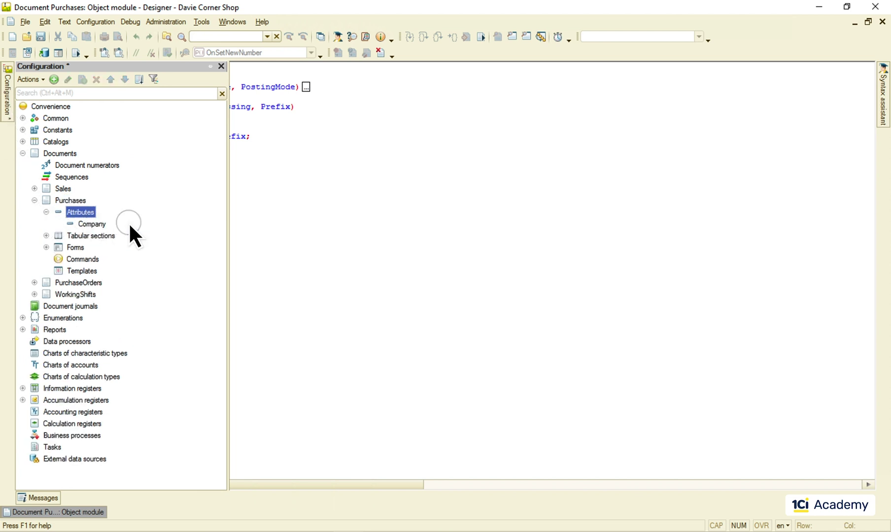
key("Insert")
type("ImportFlag")
key("Tab")
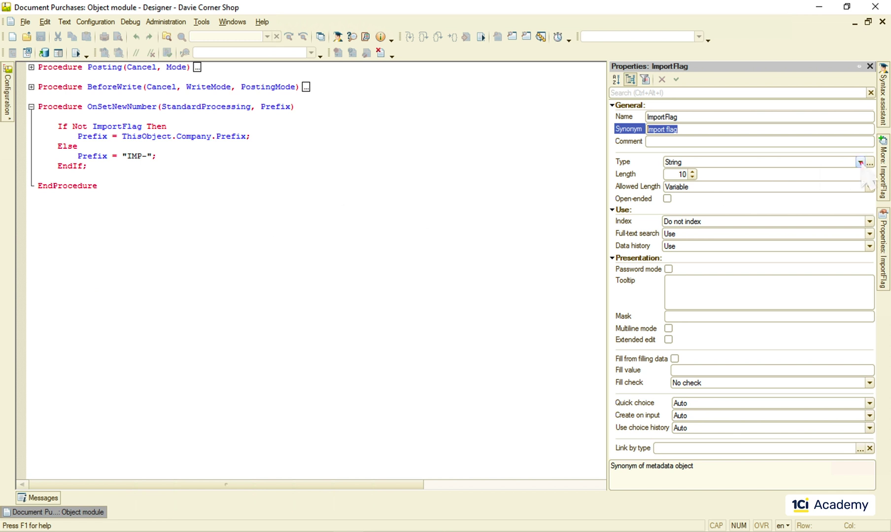
left_click(861, 162)
left_click(694, 209)
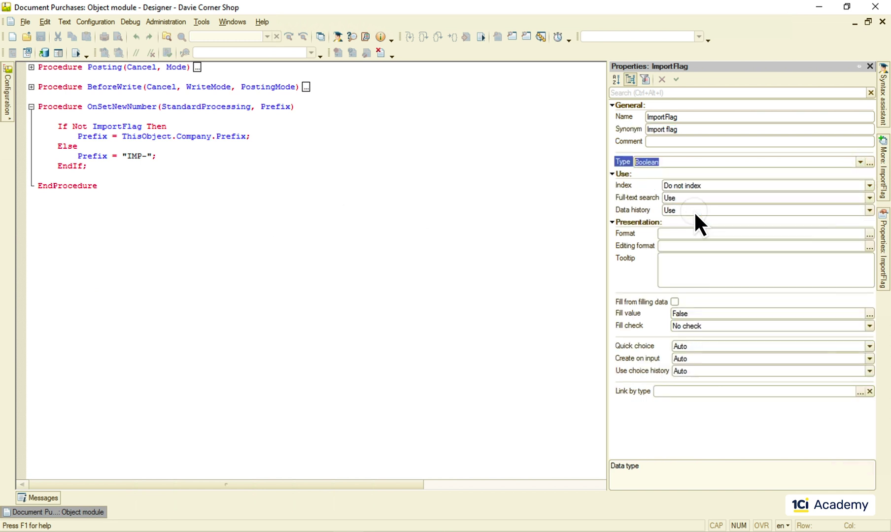
left_click(7, 107)
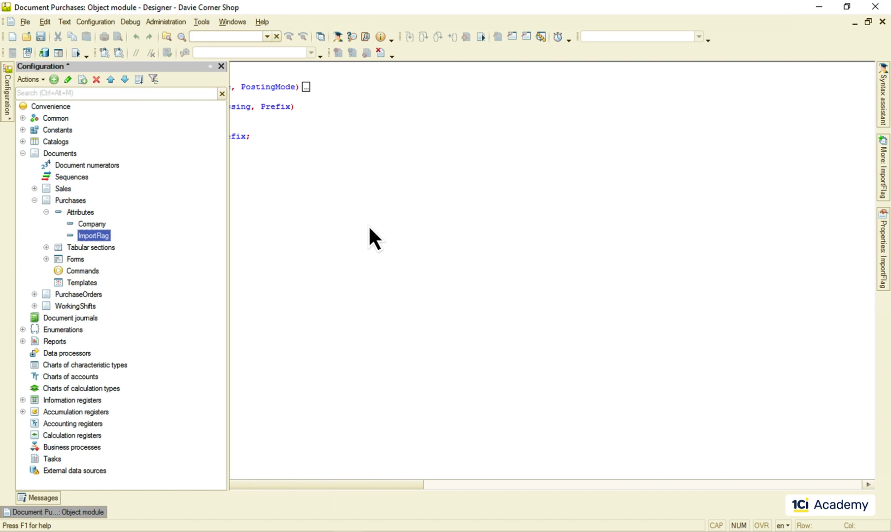
right_click(96, 239)
left_click(134, 302)
left_click(425, 284)
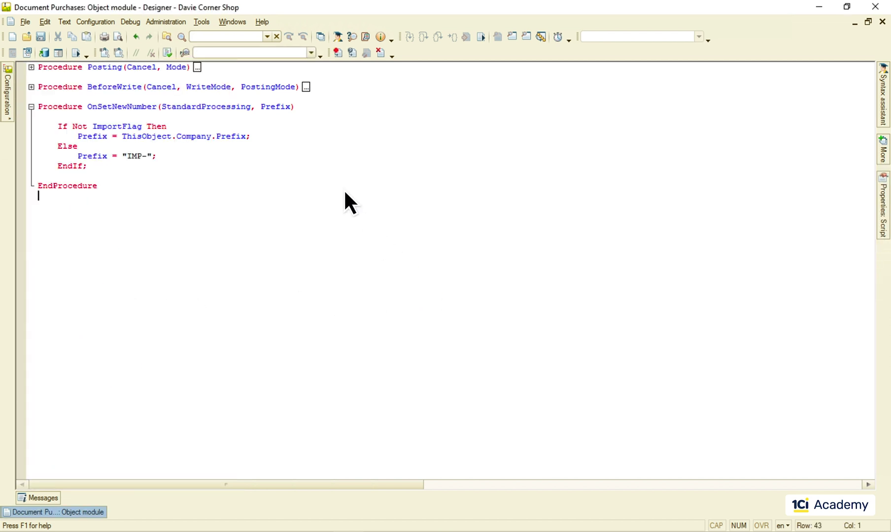
Declare Var ImportFlag Export; on the module's new first line
left_click(240, 69)
key("Home")
key("Return")
key("Up")
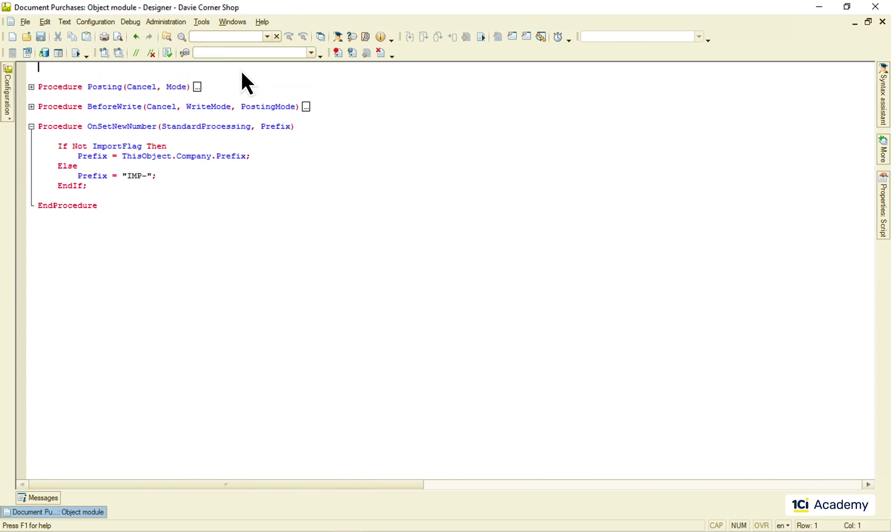
type("Var ImportFlag")
type("Export;")
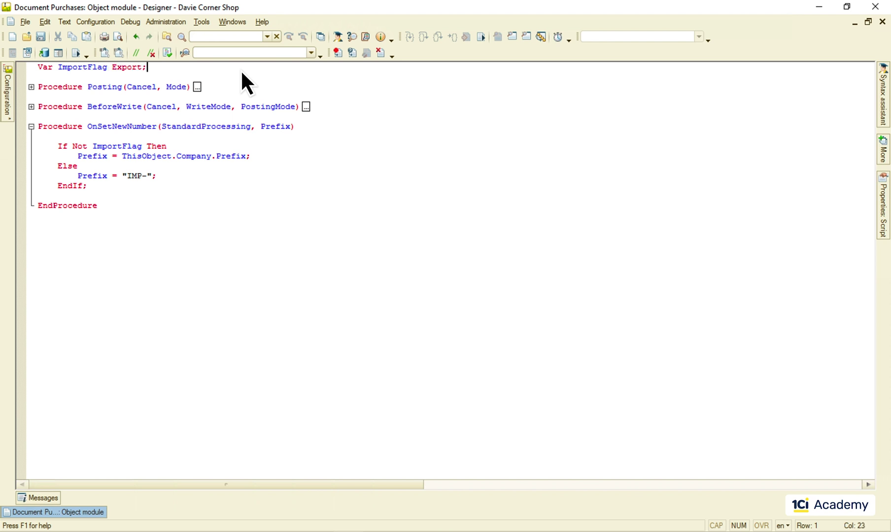
Add ImportFlag = False; after EndProcedure, then update the database configuration, confirming Yes
left_click(276, 216)
key("Return")
type("ImportFlag = False;")
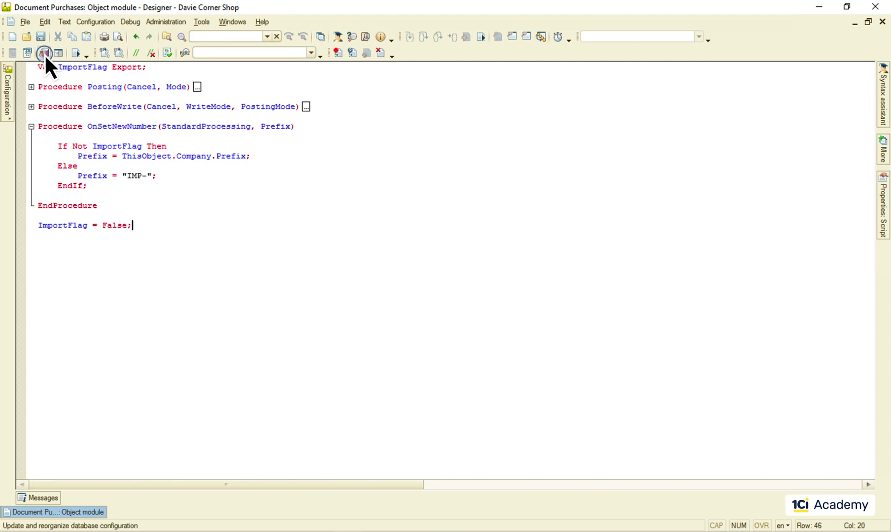
left_click(45, 54)
left_click(425, 288)
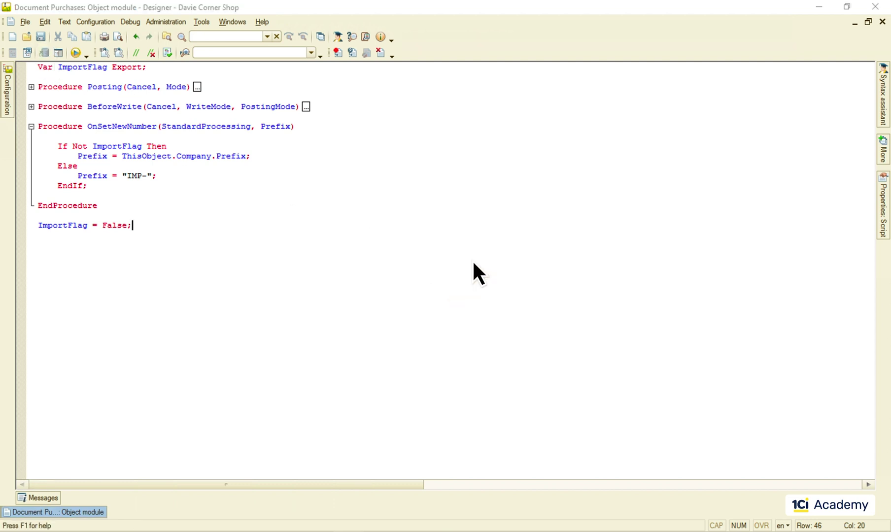
Close the Purchases module, then view new purchase IMP-00002 and close its form
left_click(883, 22)
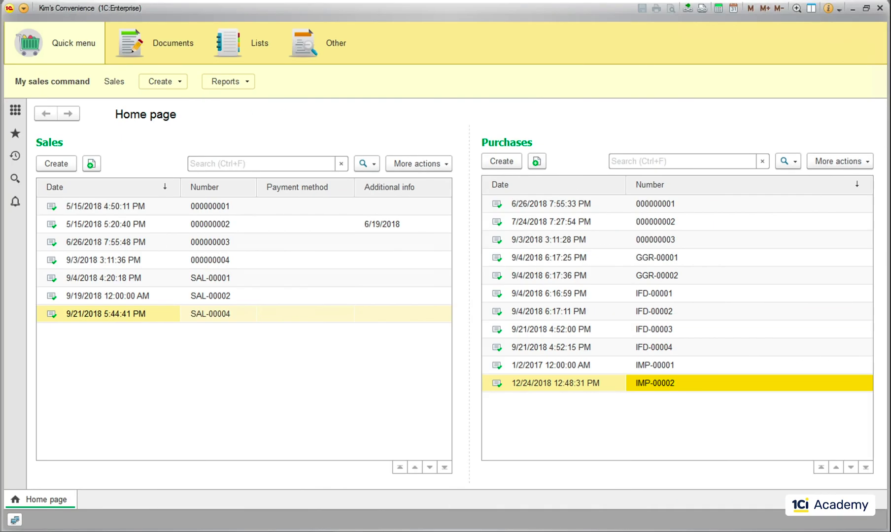
double_click(583, 385)
left_click(877, 111)
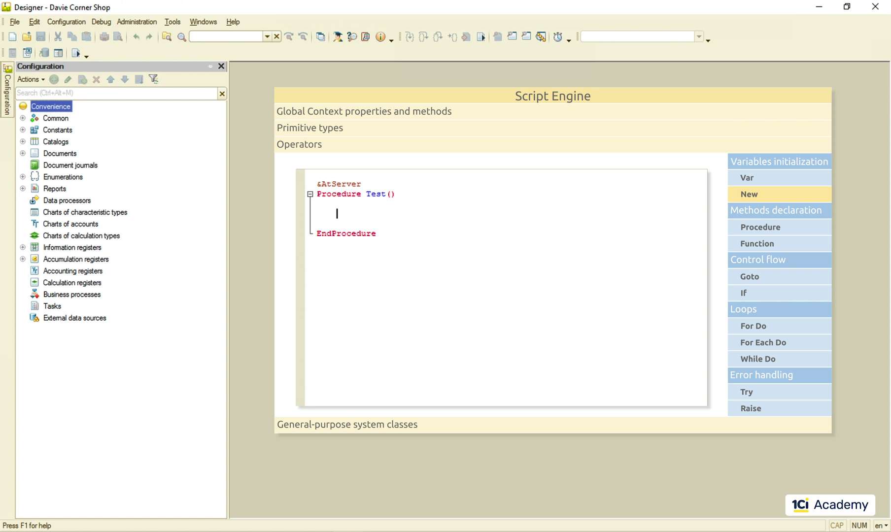
type("NewSalesDoc = Documents.Sales.CreateDocument();")
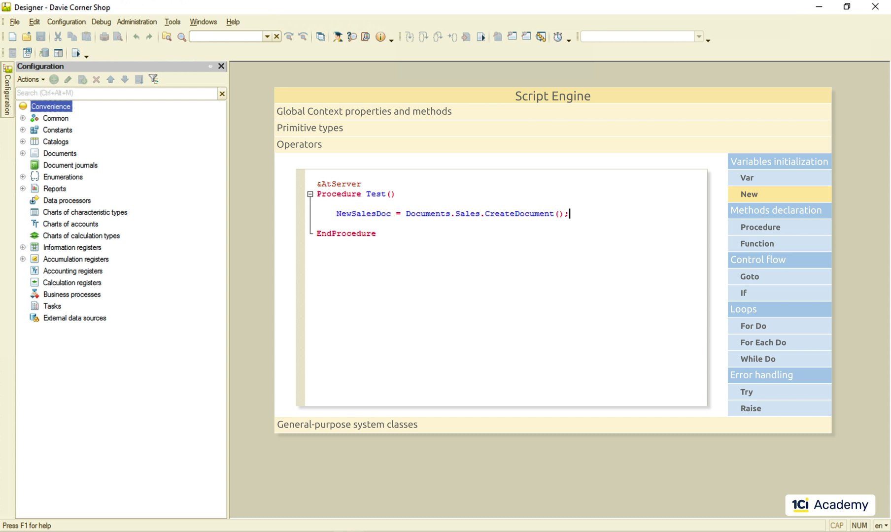
Add NewArray = SystemClassManager.CreateArray(), syntax-check it, and replace the call with New Array
key("Return")
type("NewArray = SystemClassManager.CreateArray();")
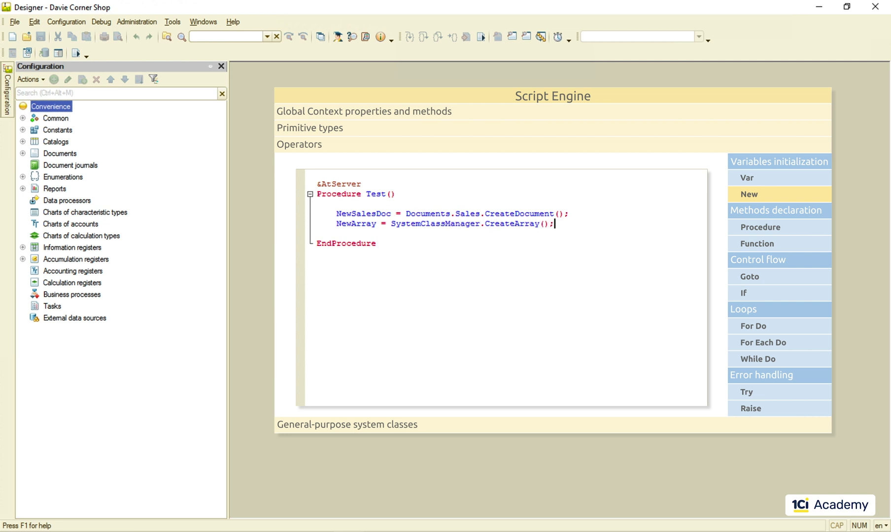
key("ctrl+F7")
key("BackSpace")
key("BackSpace")
key("BackSpace")
key("BackSpace")
key("BackSpace")
key("BackSpace")
type("New Array;")
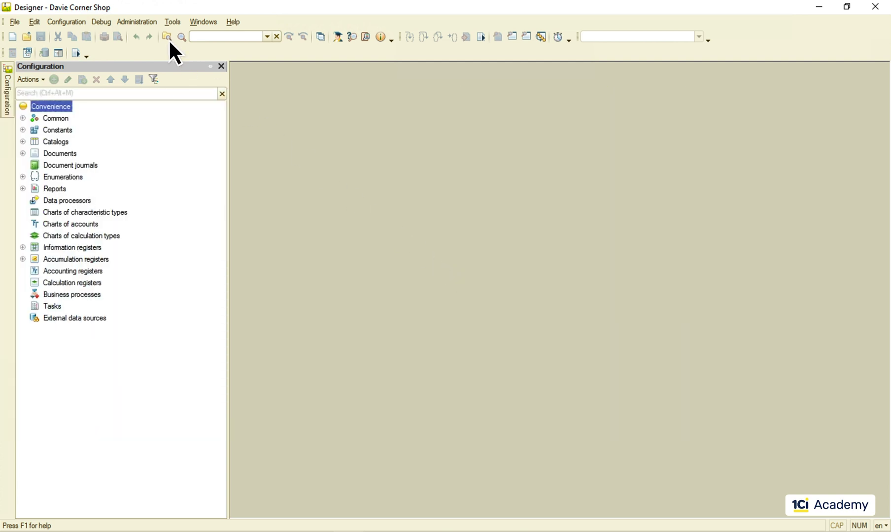
Search the whole configuration for "New", open the first match in the Sales module, then close it
left_click(168, 39)
type("New")
key("Return")
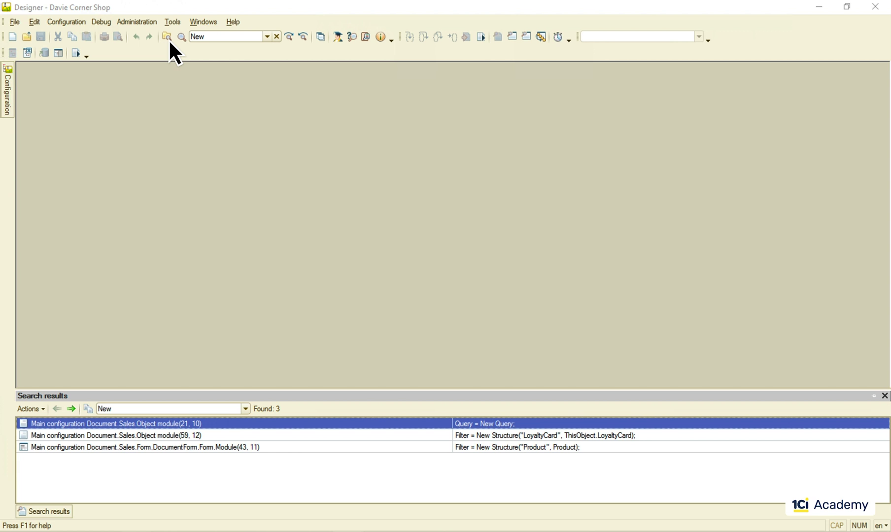
double_click(288, 423)
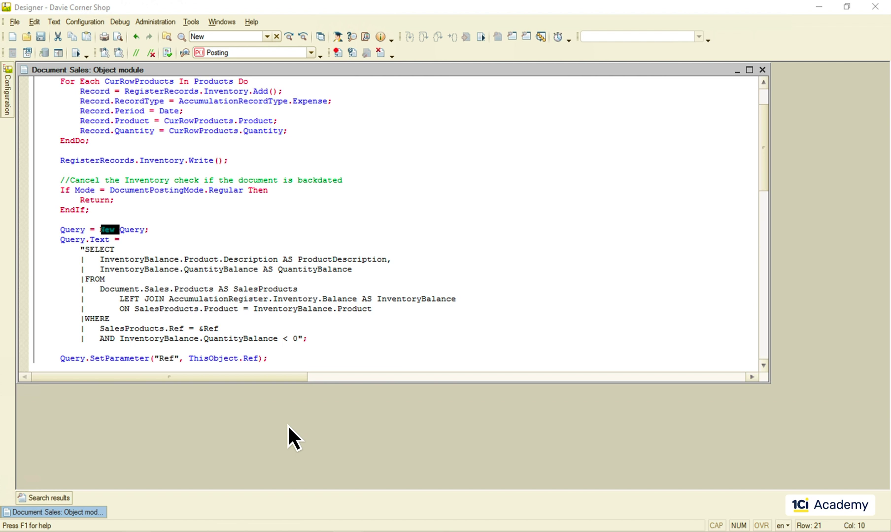
left_click(762, 70)
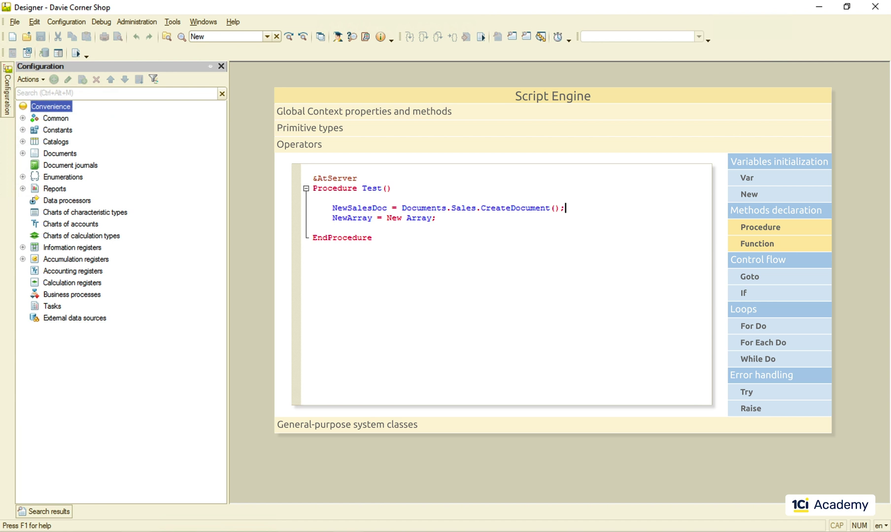
Add NewSalesDoc.Copy(); and NewArray.Add(1); using autocomplete suggestions
key("Return")
type("NewSalesDoc.")
key("Down")
key("Down")
key("Down")
key("Return")
type(";")
key("Down")
key("End")
key("Return")
type("NewArray.")
key("Return")
type("1);")
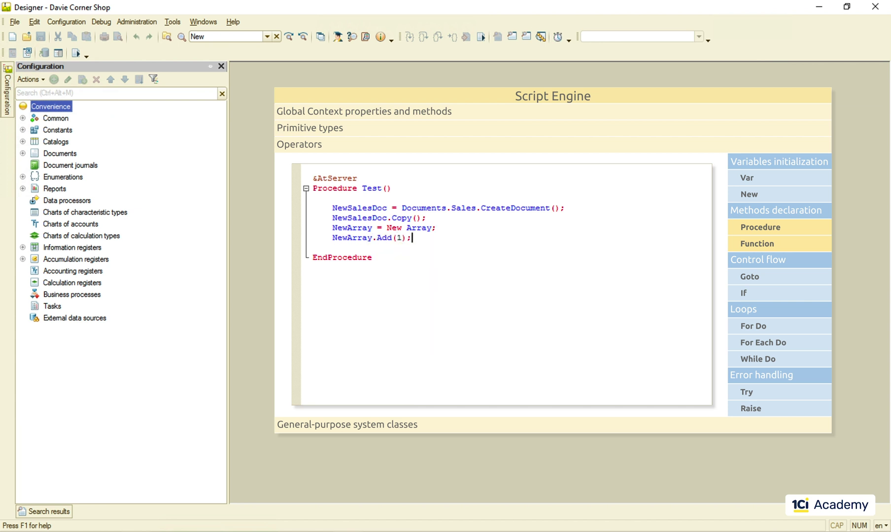
Type NewArray. to browse its methods down to UBound, then start a NewSalesDoc. line
key("Return")
type("NewArray.")
key("Down")
key("Down")
key("Down")
key("Down")
key("Down")
key("Down")
key("Down")
key("Down")
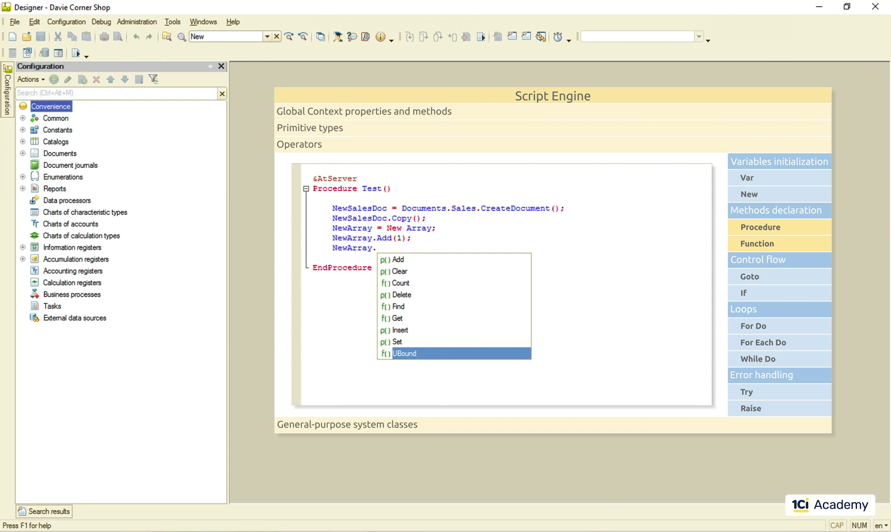
key("Escape")
key("Up")
key("Up")
key("Up")
key("End")
key("Return")
type("NewSalesDoc.")
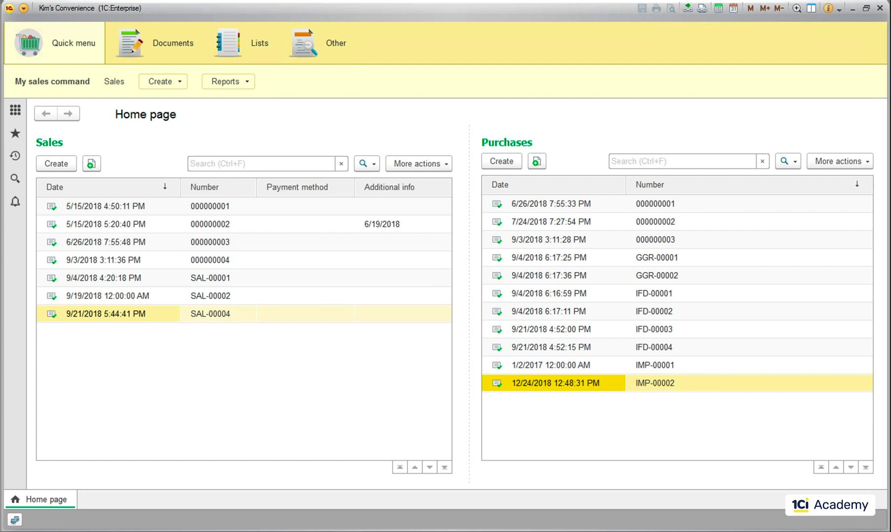
Open purchase GGR-00001, view the Gross Grocery company record, then close it
double_click(628, 256)
left_click(320, 207)
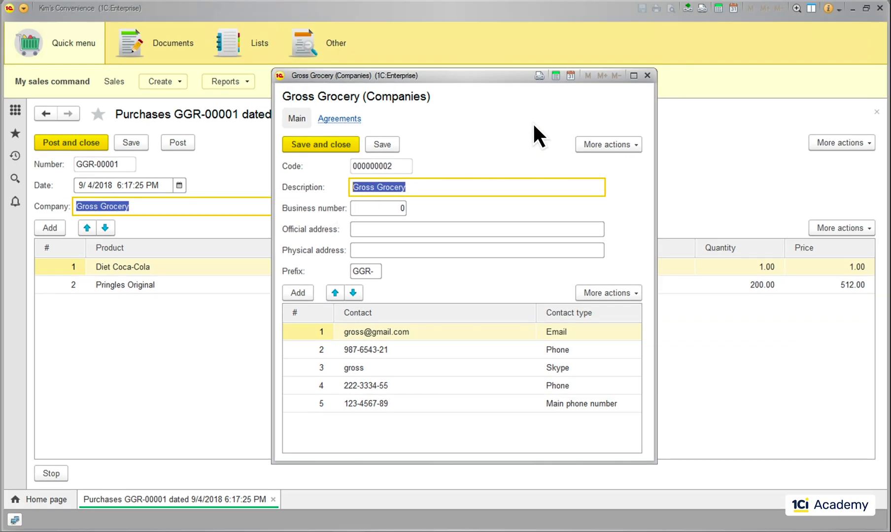
left_click(647, 76)
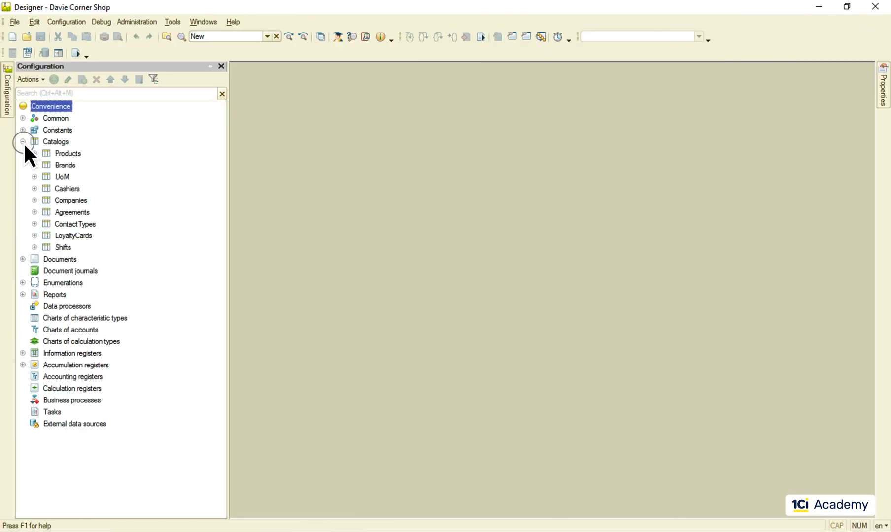
Expand the Companies catalog and select the Contact attribute in its Contacts tabular section
left_click(34, 200)
left_click(46, 224)
left_click(103, 249)
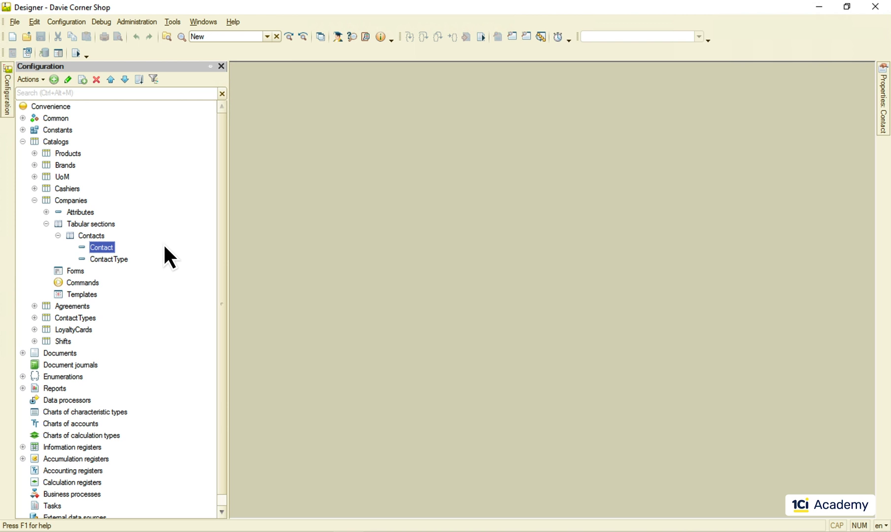
Open the Companies object module maximized and expand the GetPhone function
right_click(64, 201)
left_click(155, 165)
double_click(263, 71)
left_click(31, 67)
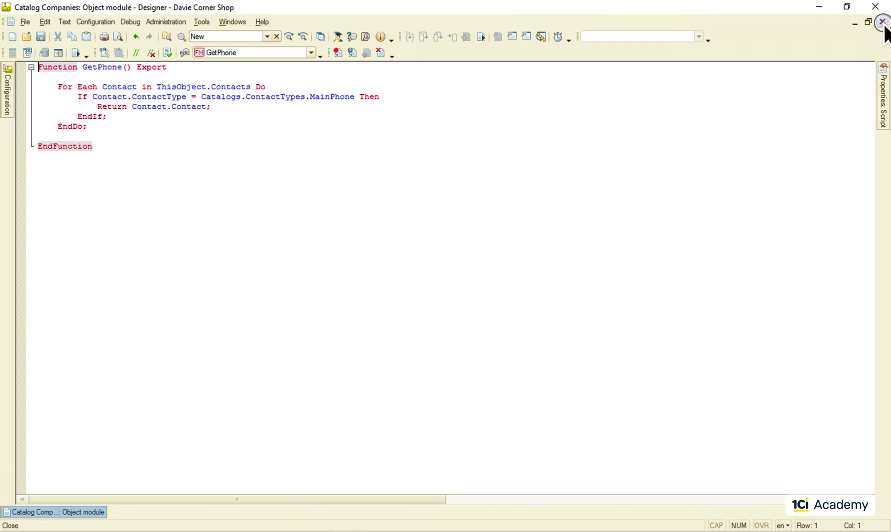
Close the Companies module and open the Purchases DocumentForm from the Documents tree
left_click(883, 22)
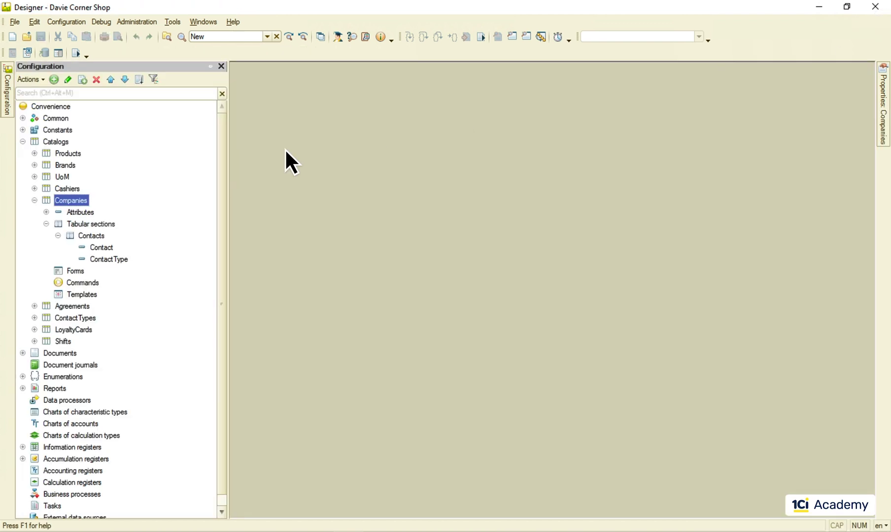
left_click(33, 202)
left_click(24, 141)
left_click(23, 154)
left_click(35, 201)
left_click(46, 248)
double_click(98, 271)
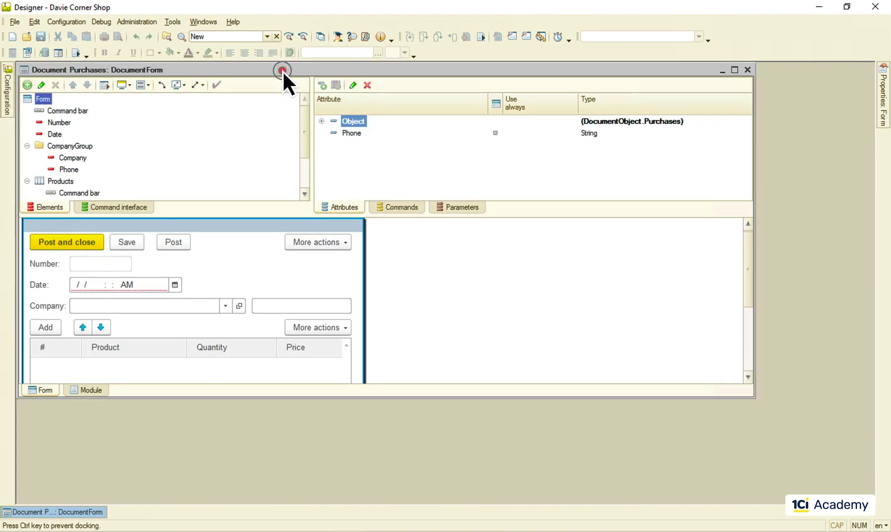
Maximize the form module, expand GetPhone, OnCreateAtServer and CompanyOnChange, then close it
double_click(283, 70)
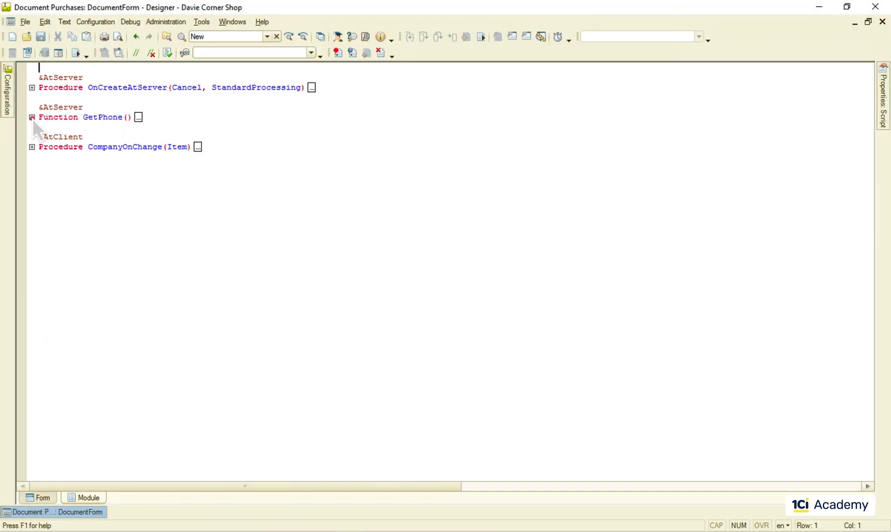
left_click(31, 117)
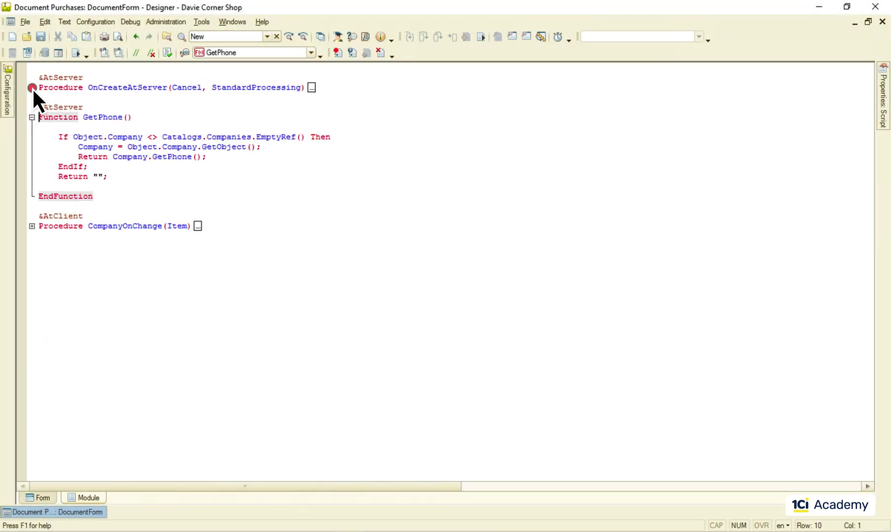
left_click(32, 87)
left_click(31, 266)
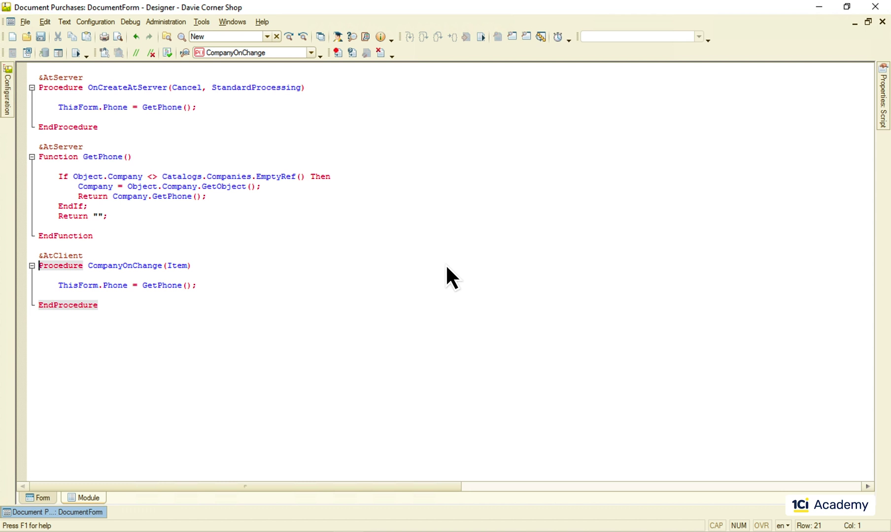
left_click(883, 23)
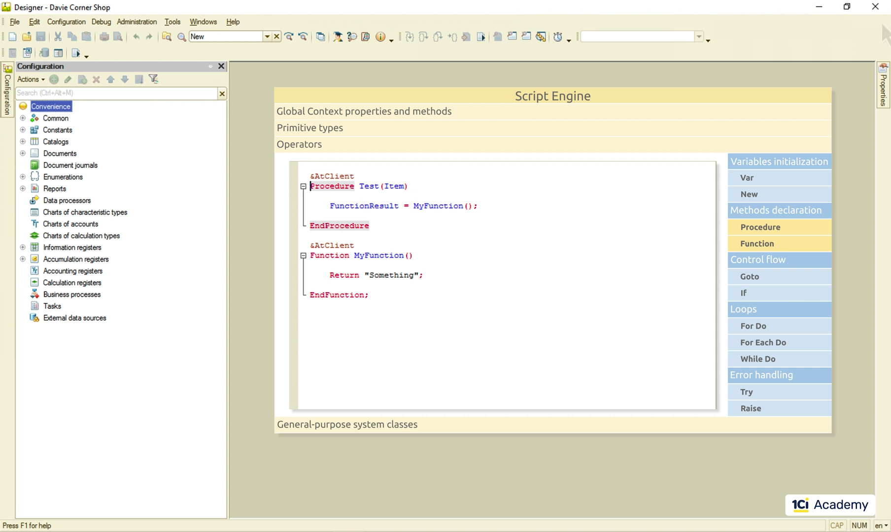
Add a parameter to MyFunction's declaration and its call, plus a new text line
left_click(410, 256)
type("MyParam")
left_click(469, 206)
type("Param")
key("Return")
key("Up")
type("Param = \"\";")
key("Left")
key("Left")
type("I am a parameter")
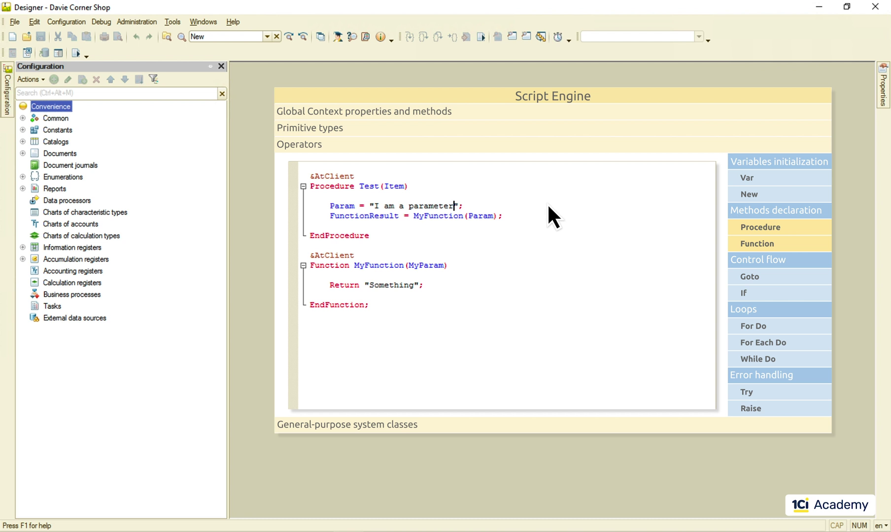
Insert a new line above MyFunction's Return statement
left_click(329, 285)
key("Return")
key("Up")
type("MyParam = \"\"I was changed in MyFunction")
key("End")
type(";")
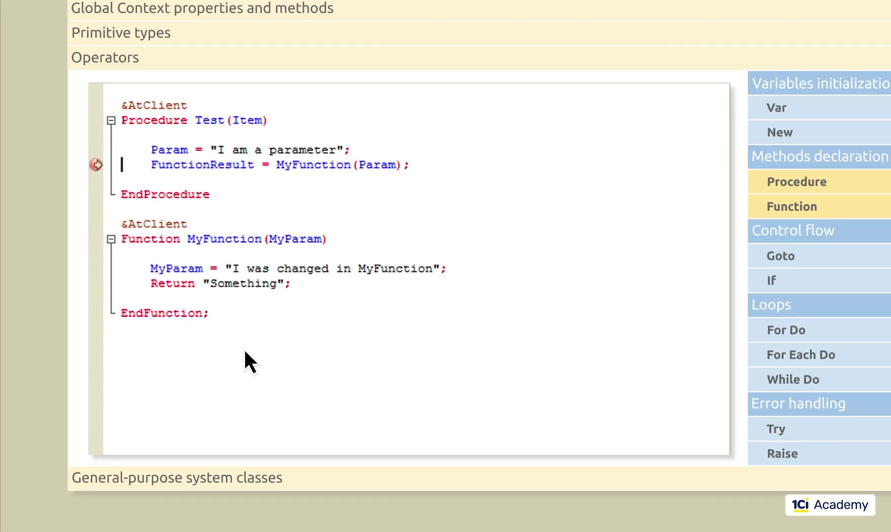
mouse_move(169, 150)
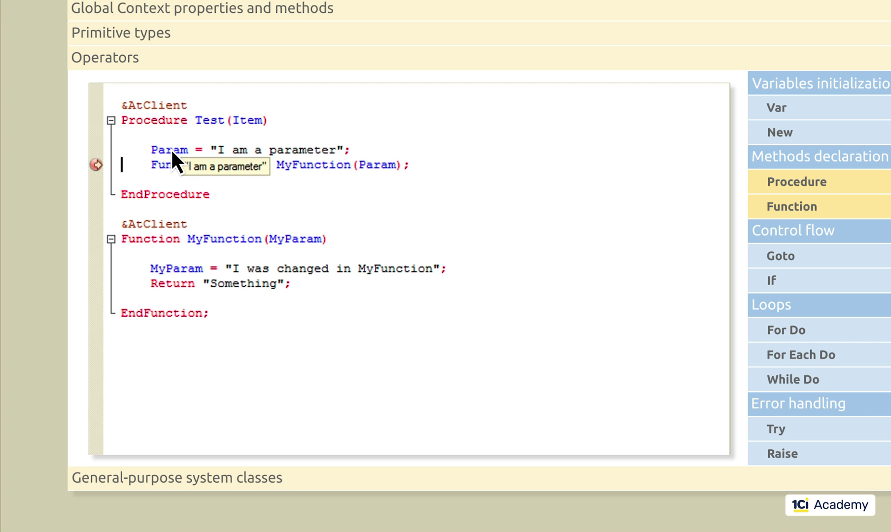
Step over with F10, prefix MyParam with Val, and step over again
key("F10")
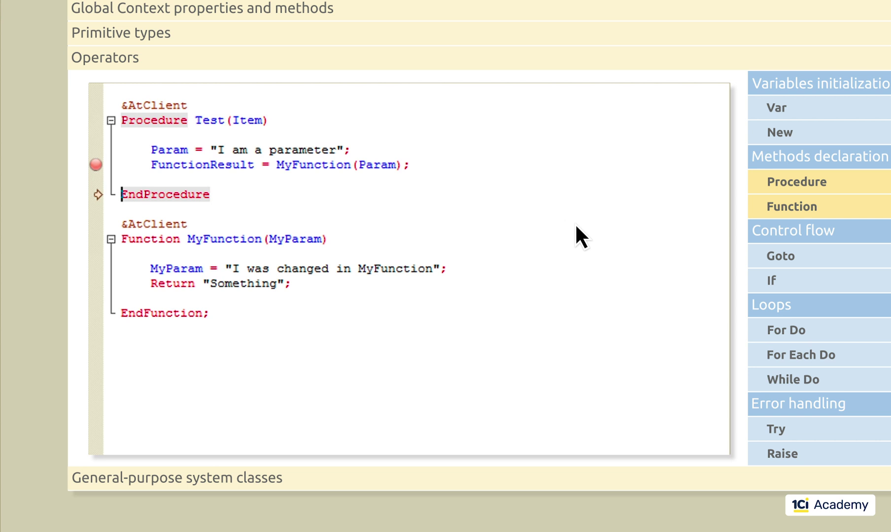
left_click(267, 239)
type("Val")
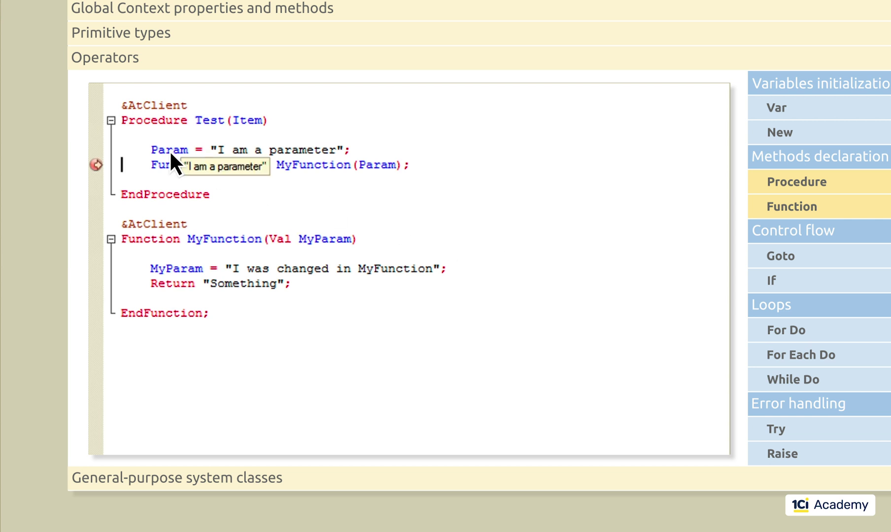
key("F10")
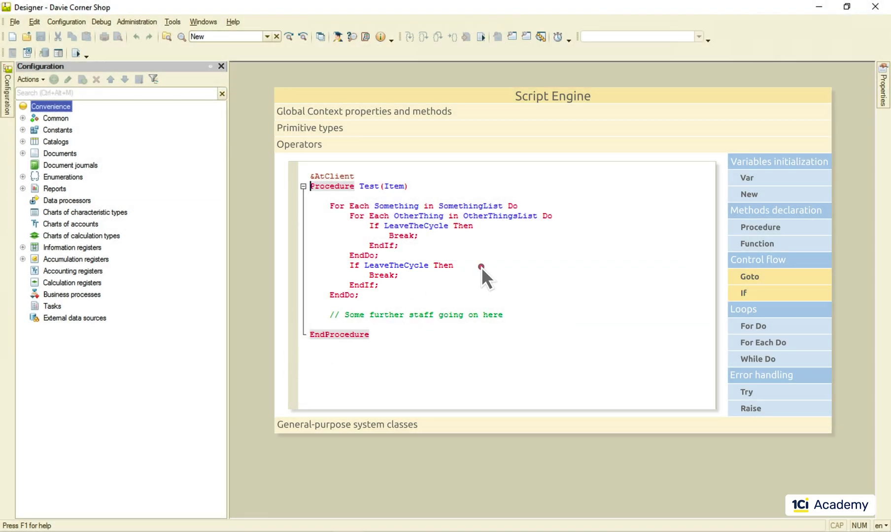
Delete the redundant second If LeaveTheCycle block
left_click(481, 266)
key("Home")
key("shift+Down")
key("shift+Down")
key("shift+Down")
key("Delete")
key("Up")
key("Up")
key("End")
Replace the inner Break with Goto ~Exit and add an ~Exit: label line after the loops
key("shift+ctrl+Left")
key("BackSpace")
type("Goto ~Exit;")
key("Down")
key("Down")
key("Down")
key("Return")
type("~Exit:")
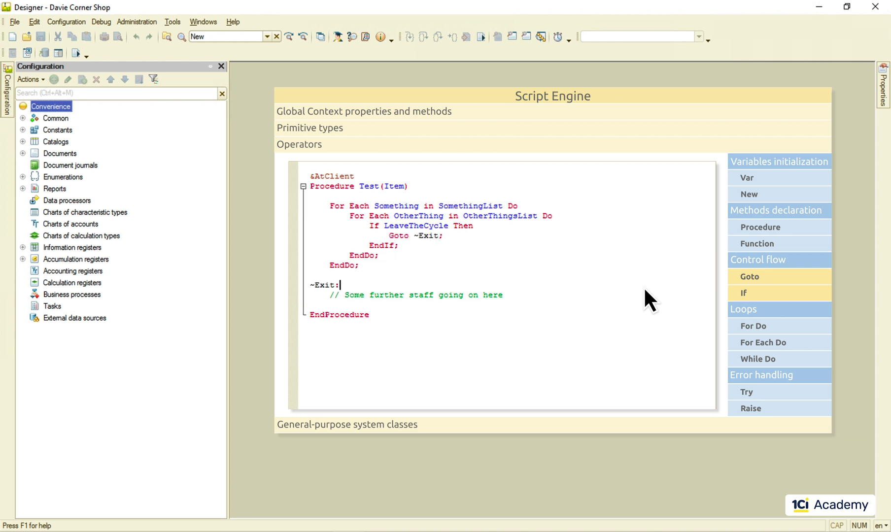
Delete the nested-loop code from the Test procedure body
left_click(537, 205)
key("Home")
key("shift+Down")
key("shift+Down")
key("shift+Down")
key("shift+Down")
key("shift+Down")
key("shift+Down")
key("Delete")
type("If a = b Then")
Write an If/ElsIf/Else/EndIf branching example in the Test procedure
key("Return")
type("// Do something")
key("Return")
type("ElsIf c = d Then")
key("Return")
type("// Do something else")
key("Return")
type("Else")
key("Return")
type("// Do other things \tEndIf;")
key("Return")
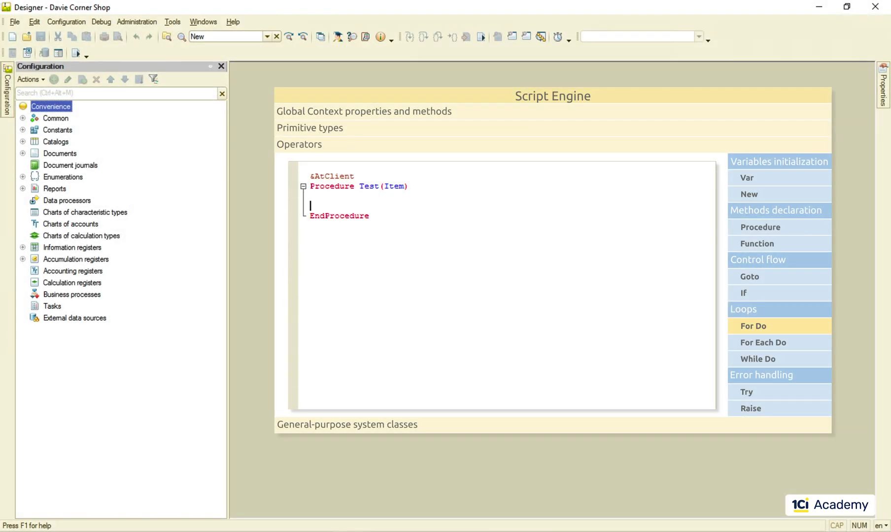
type("For i = 1 To 10 Do")
Write a For i = 1 To 10 Do loop ending with EndDo, with a comment line inside
key("Return")
type("EndDo;")
key("Return")
key("Up")
key("Up")
key("End")
key("Return")
type("// Do something 10 times")
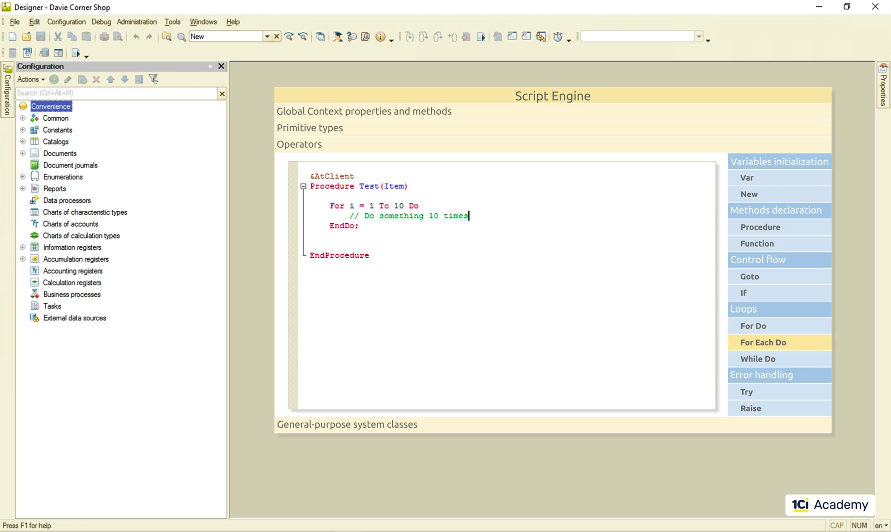
Replace the i = 1 To 10 range with Each Item In Collection and shorten the comment
left_click(353, 207)
left_click_drag(354, 207, 407, 207)
type("Each Item In Collection")
key("BackSpace")
key("BackSpace")
key("BackSpace")
key("BackSpace")
key("BackSpace")
key("BackSpace")
type("for each item in the collection")
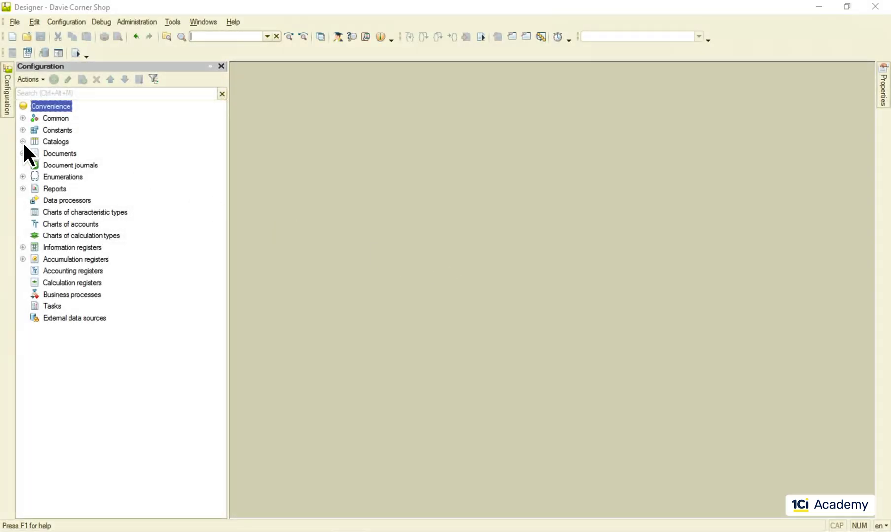
Open the Companies catalog object module via Catalogs, maximize it, and expand GetPhone
left_click(23, 142)
left_click(59, 203)
right_click(59, 200)
left_click(143, 165)
double_click(272, 69)
left_click(31, 67)
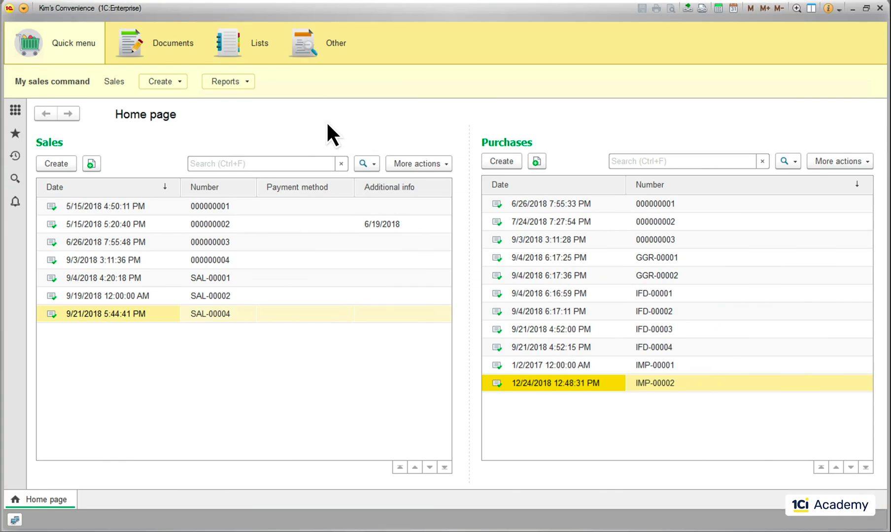
Remove the MainPhone predefined name from the Main phone number contact type and save
left_click(261, 44)
left_click(249, 83)
double_click(248, 203)
double_click(424, 325)
key("Delete")
left_click(306, 242)
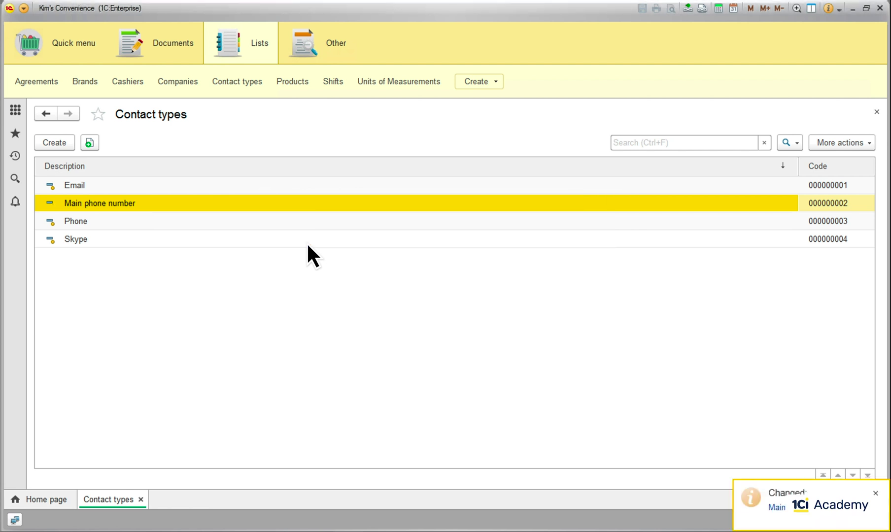
left_click(876, 113)
Open purchase GGR-00001, review the error details, and reopen it
double_click(651, 260)
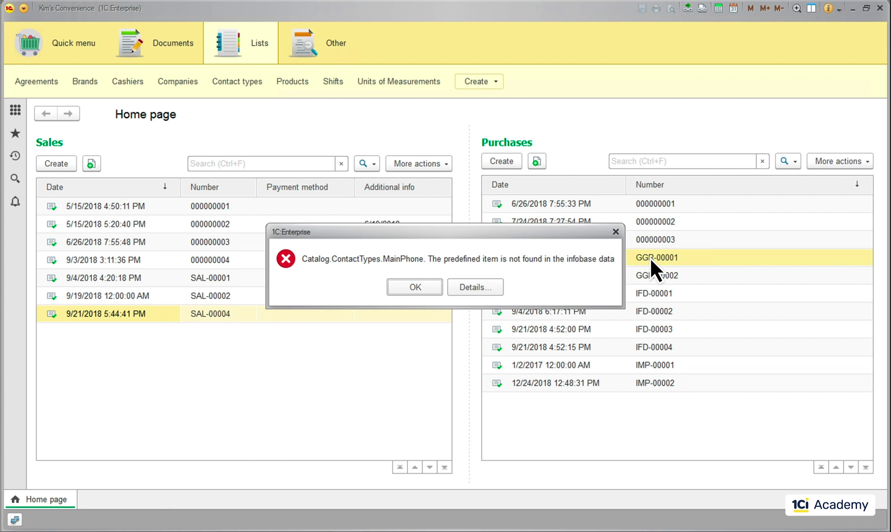
left_click(478, 288)
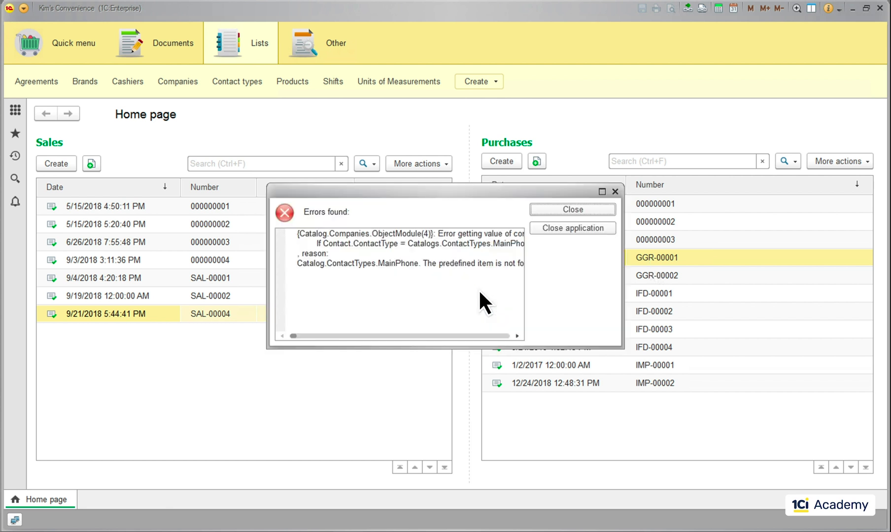
left_click(575, 209)
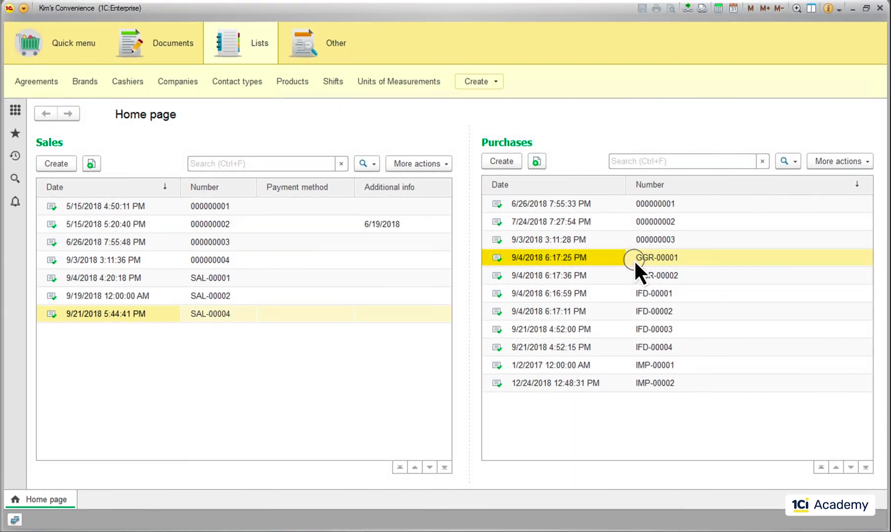
double_click(634, 259)
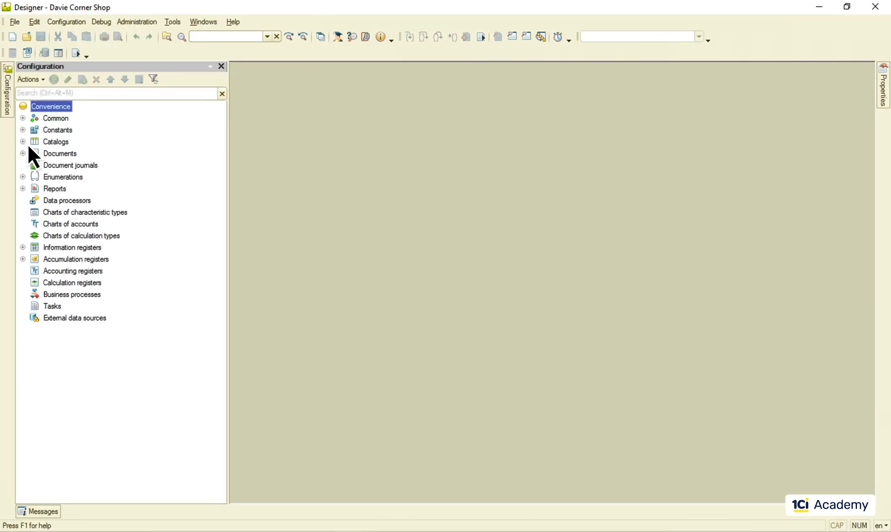
Reopen the Companies object module from Catalogs, maximize it, and expand GetPhone's Try/Except
left_click(22, 142)
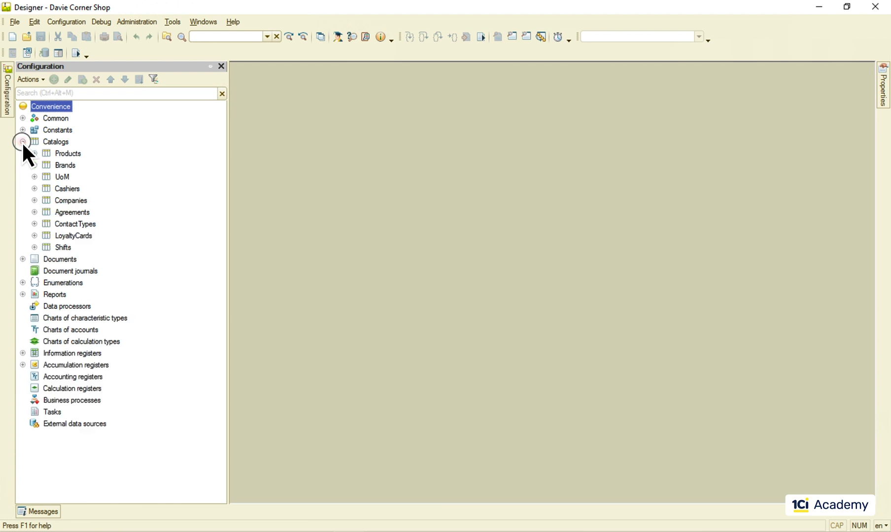
right_click(71, 201)
left_click(144, 167)
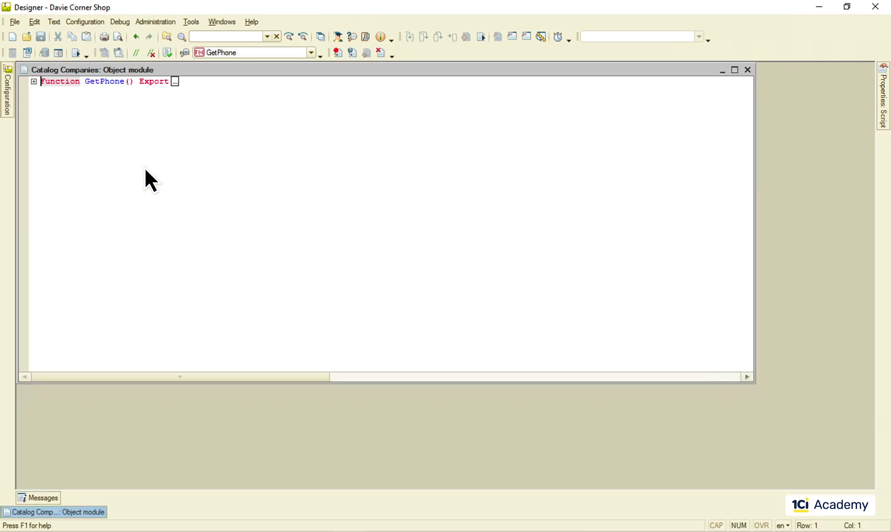
double_click(263, 67)
left_click(30, 68)
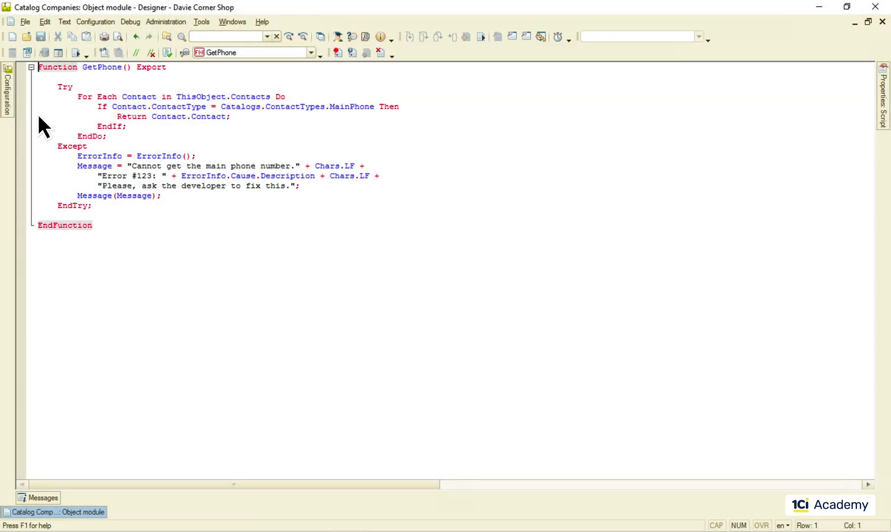
View the Validation common module's Raise examples, then close it and the Companies module
left_click(6, 101)
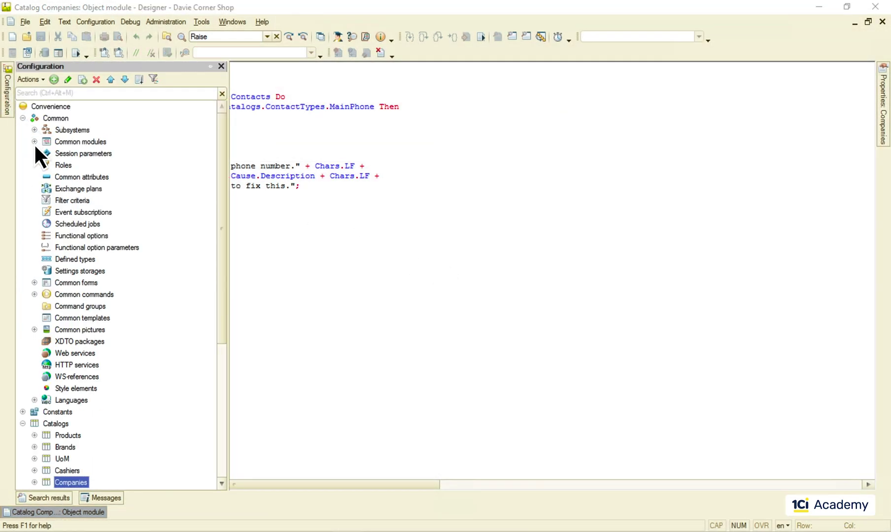
left_click(34, 142)
double_click(74, 155)
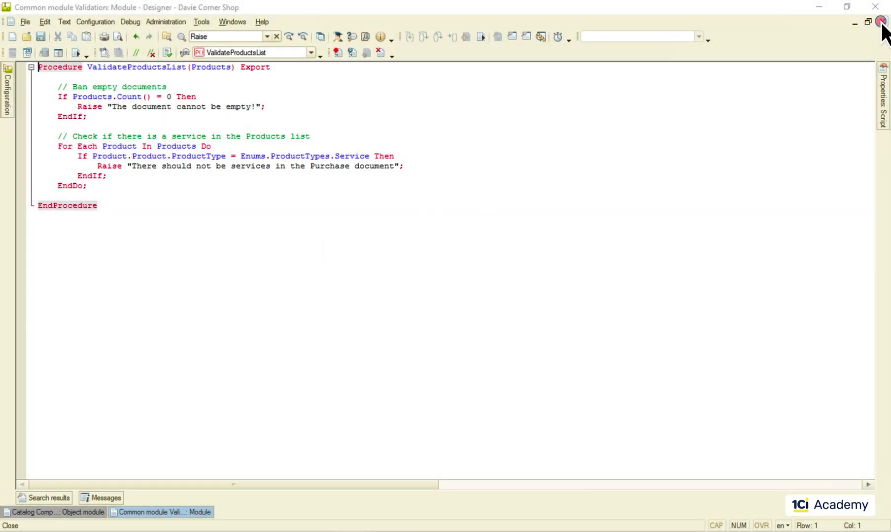
left_click(882, 22)
left_click(882, 21)
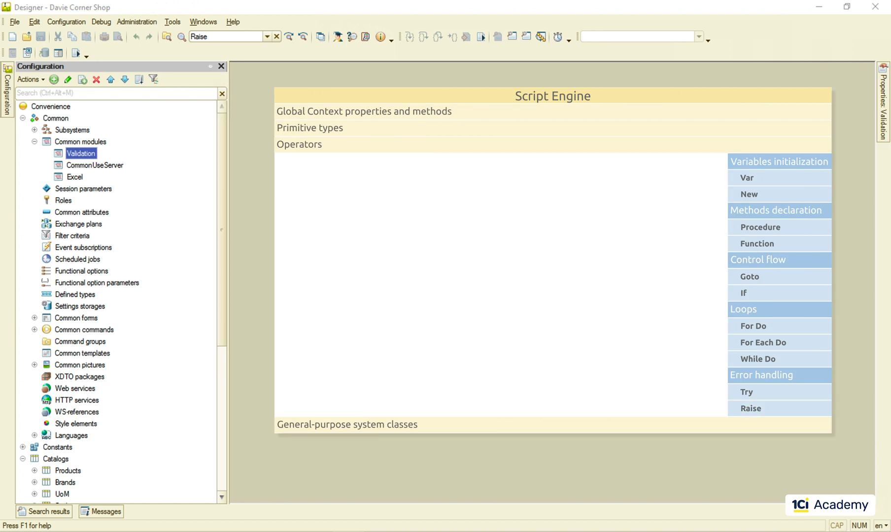